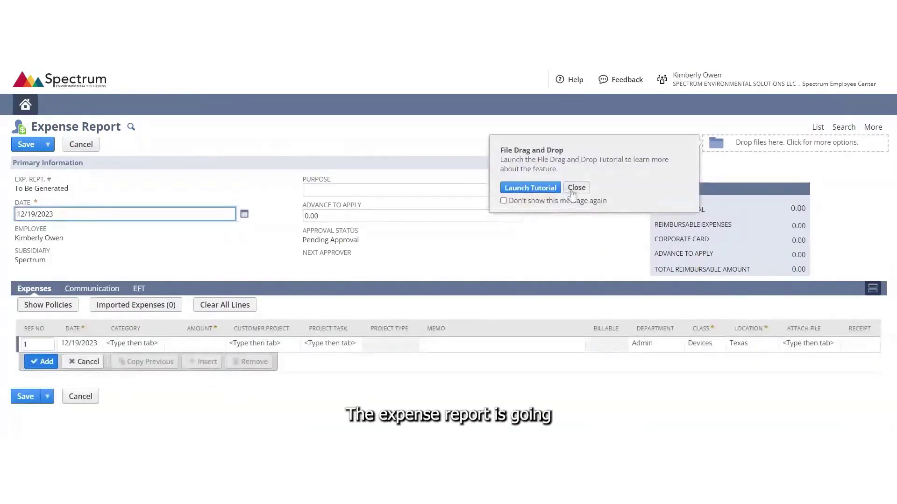
Close the File Drag and Drop tutorial popup on the new expense report.
click(576, 188)
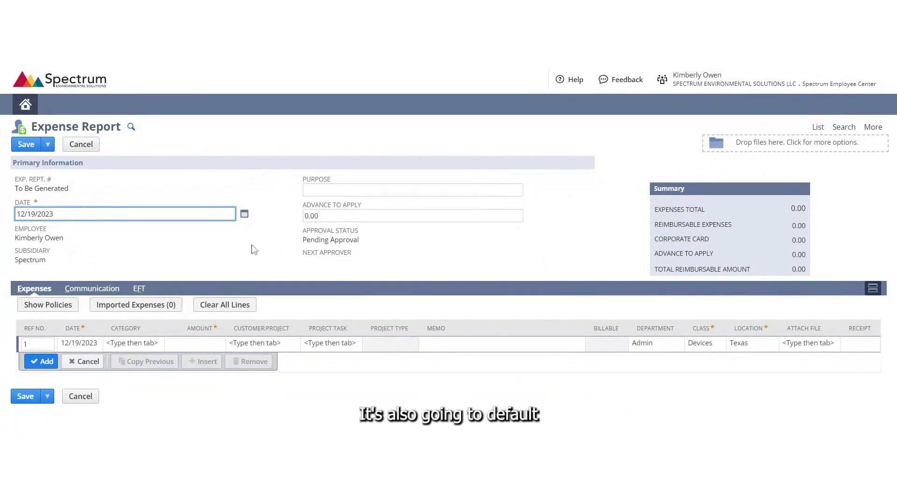
Enter Travel as the report purpose and leave Advance To Apply at 0.00.
click(413, 190)
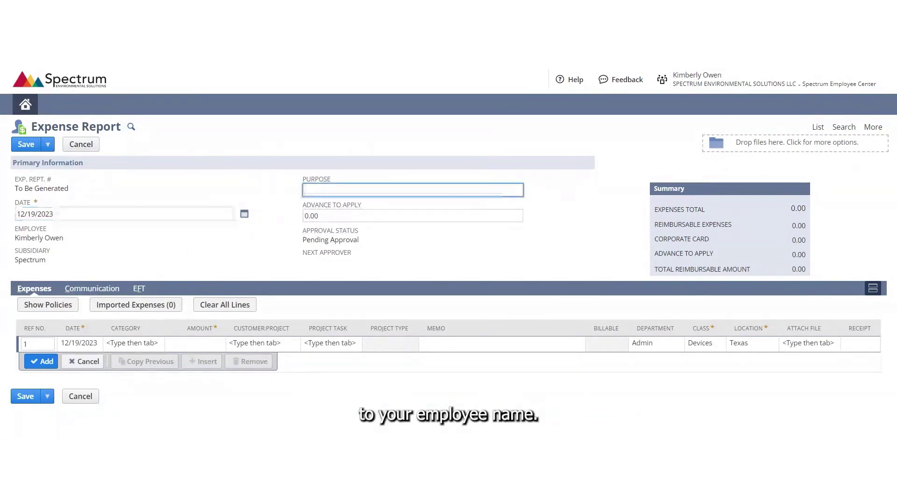
text(Travel)
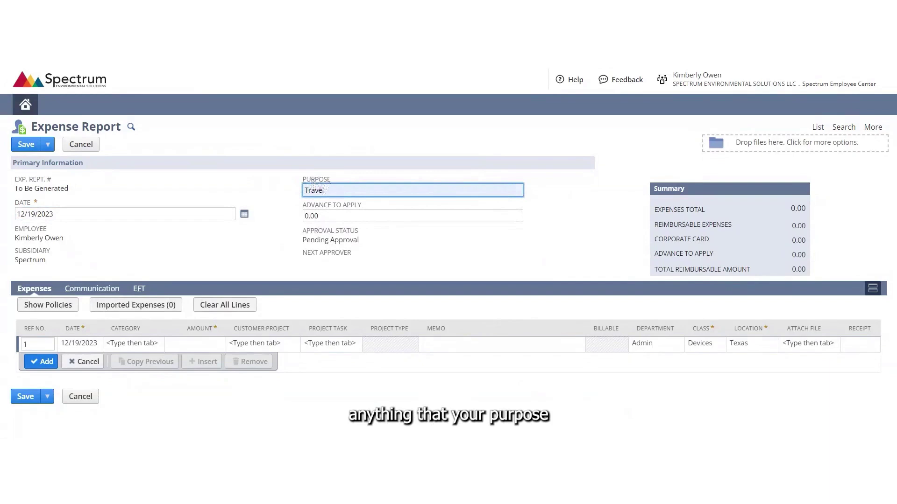
key(Tab)
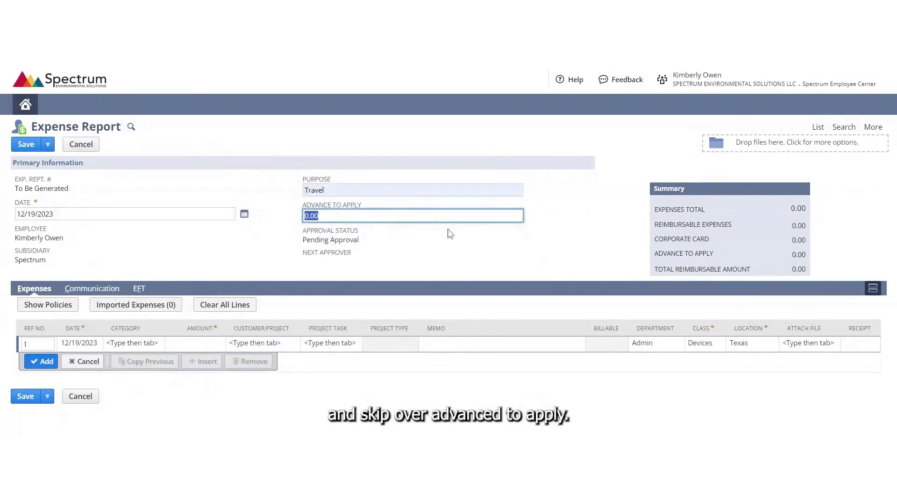
key(Tab)
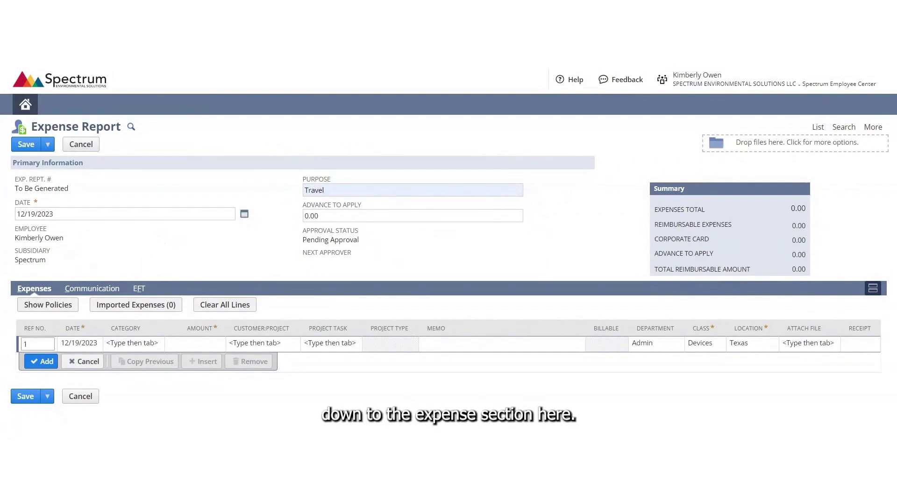
Date the first expense line December 18, 2023 using the calendar picker.
click(76, 345)
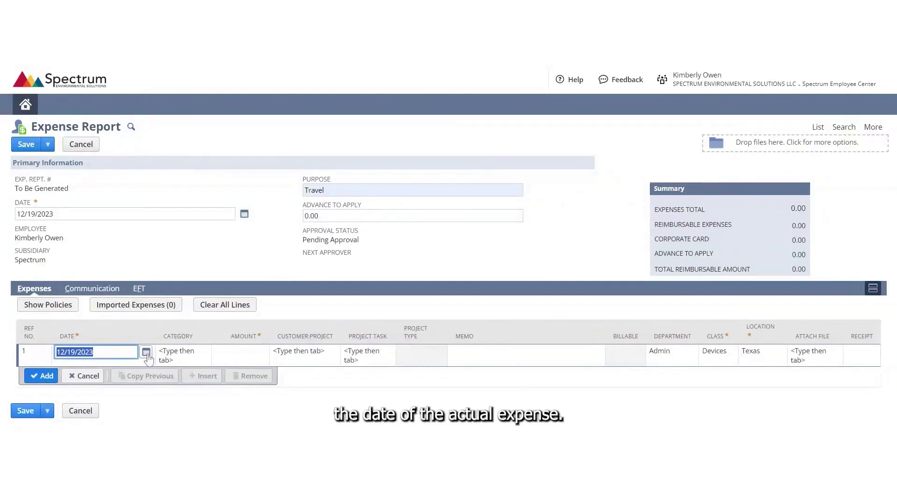
click(146, 352)
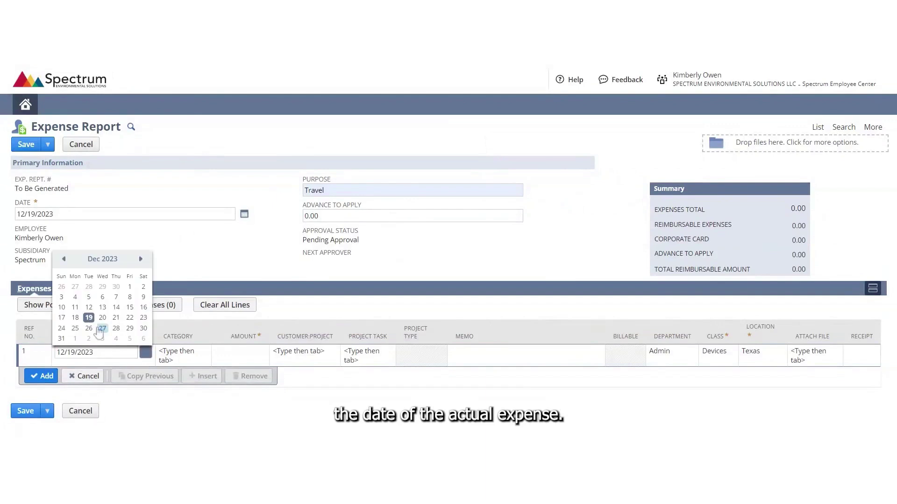
click(75, 319)
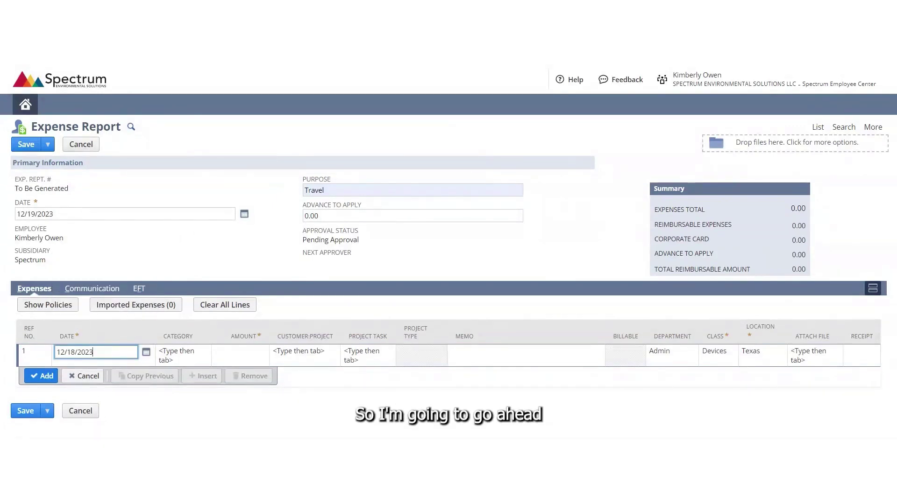
key(Tab)
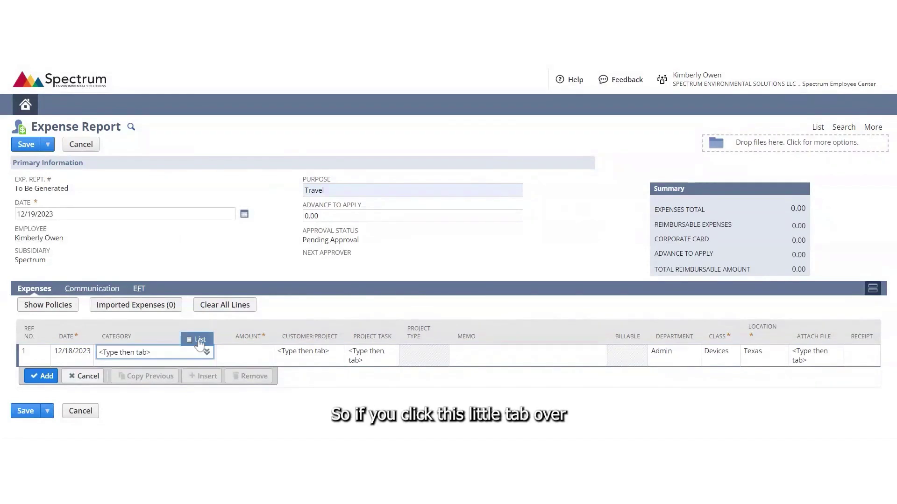
Give line 1 the category Client Meals - Non Billable and an amount of 100.00.
click(199, 341)
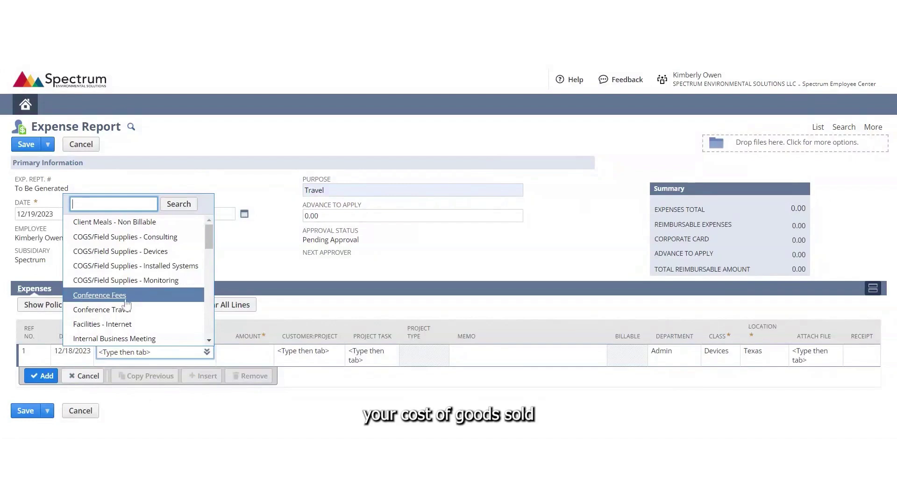
scroll(125, 302, down, 1)
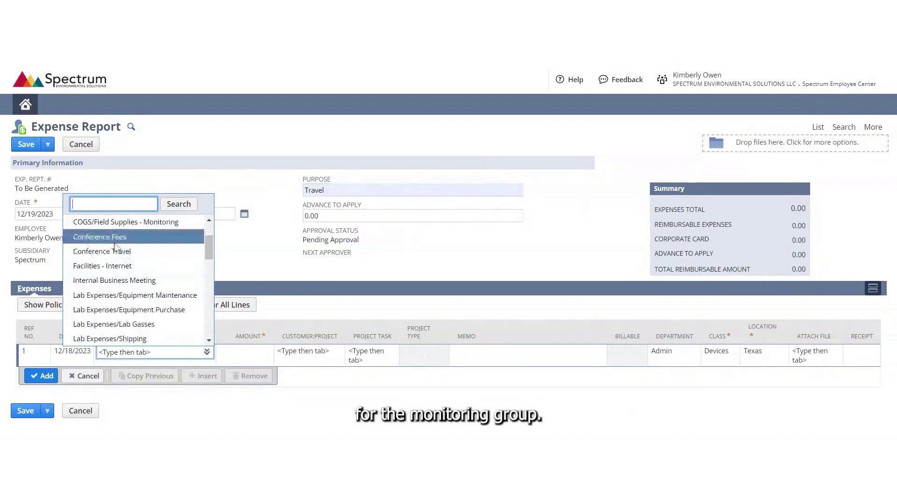
scroll(119, 280, down, 1)
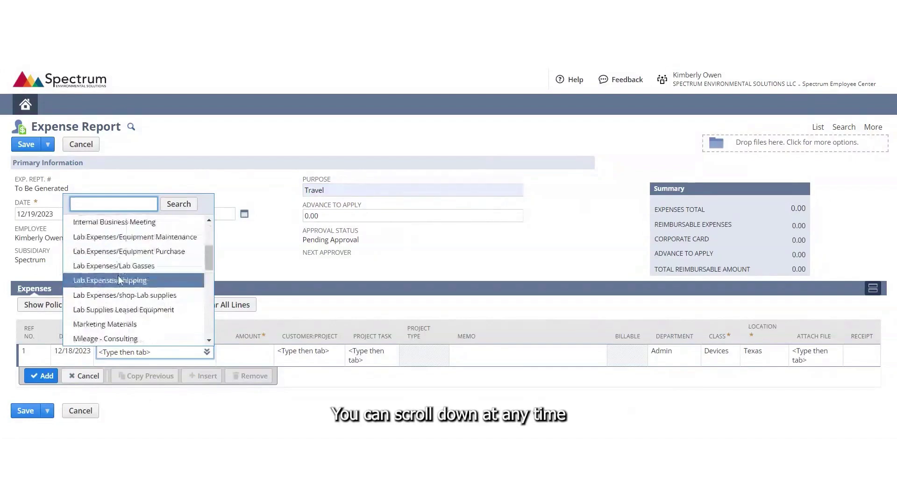
scroll(119, 280, down, 2)
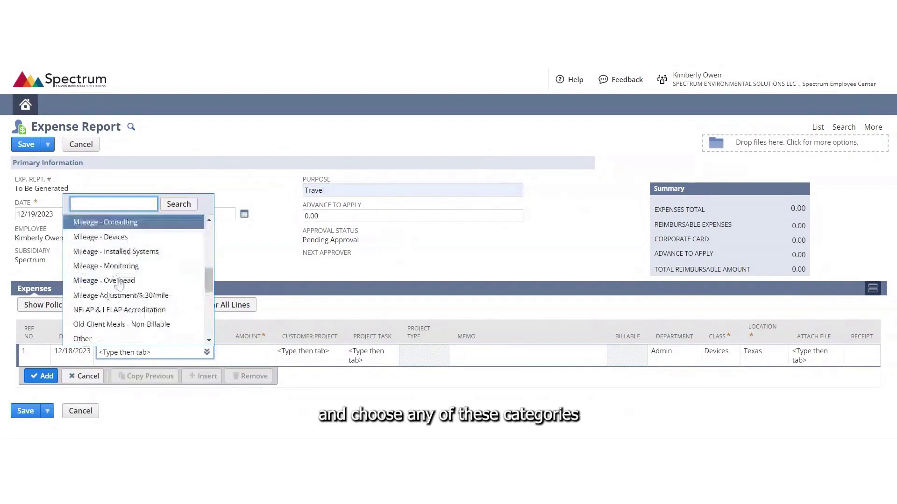
scroll(119, 282, down, 3)
scroll(122, 284, up, 7)
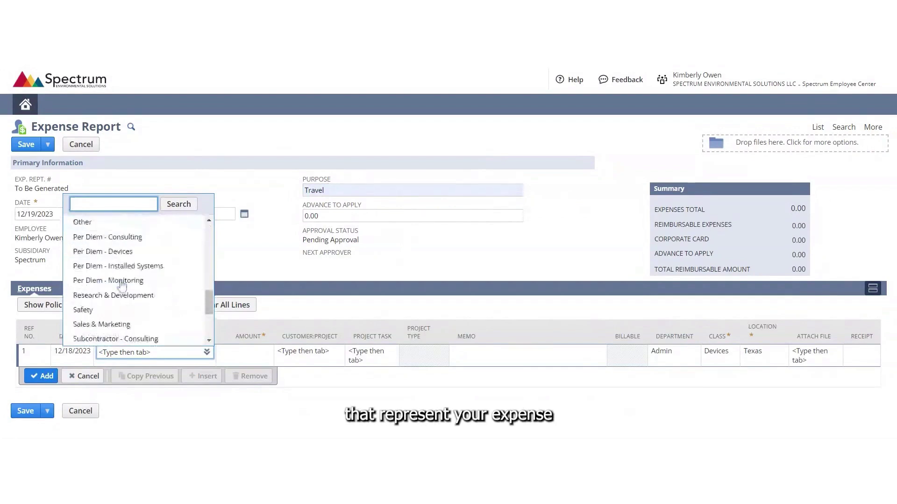
scroll(123, 284, up, 1)
click(107, 222)
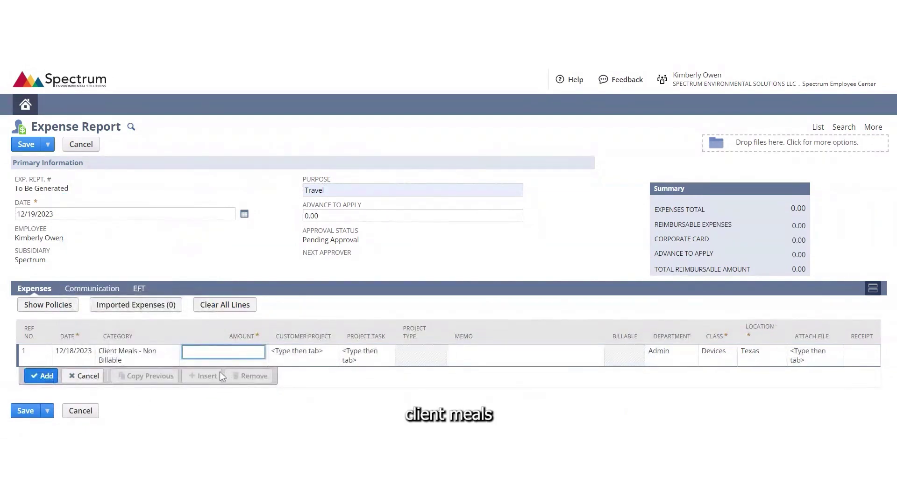
text(100)
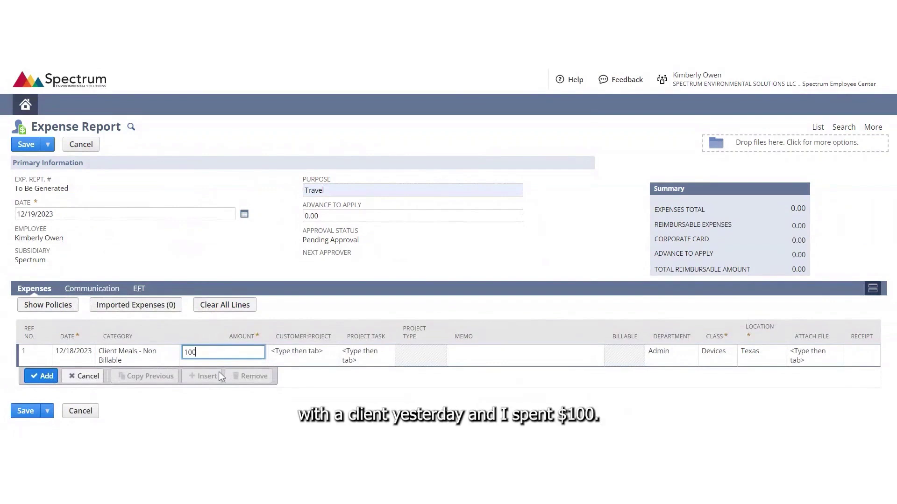
key(Tab)
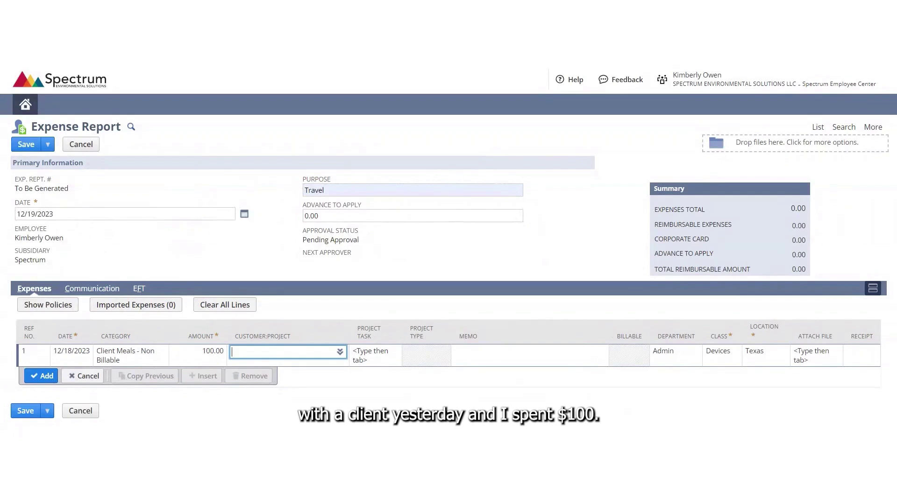
click(340, 352)
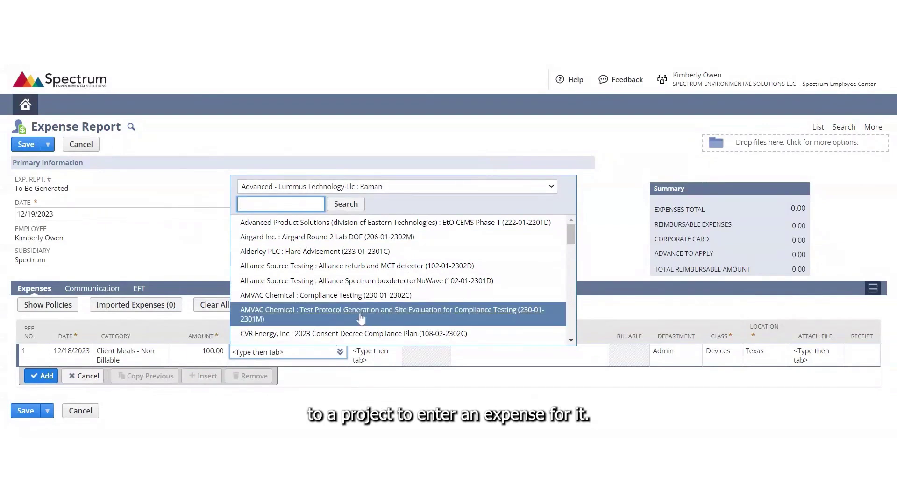
scroll(364, 314, down, 5)
scroll(364, 314, down, 6)
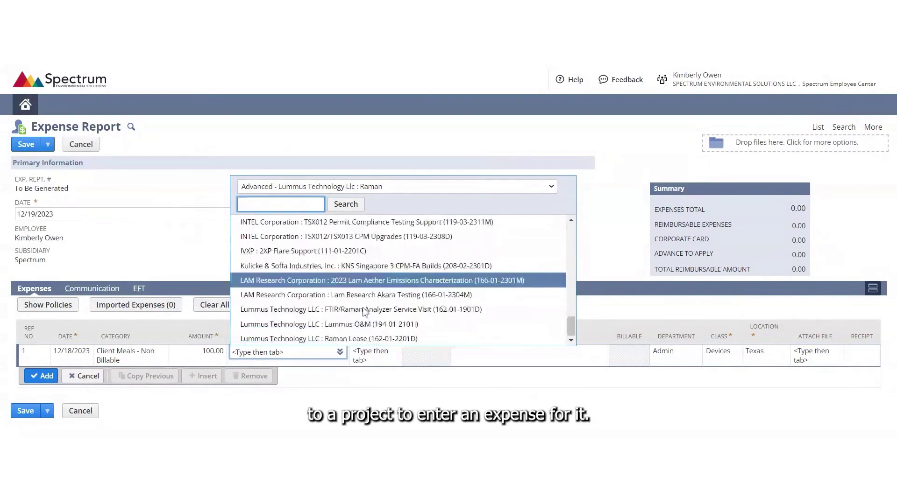
click(352, 189)
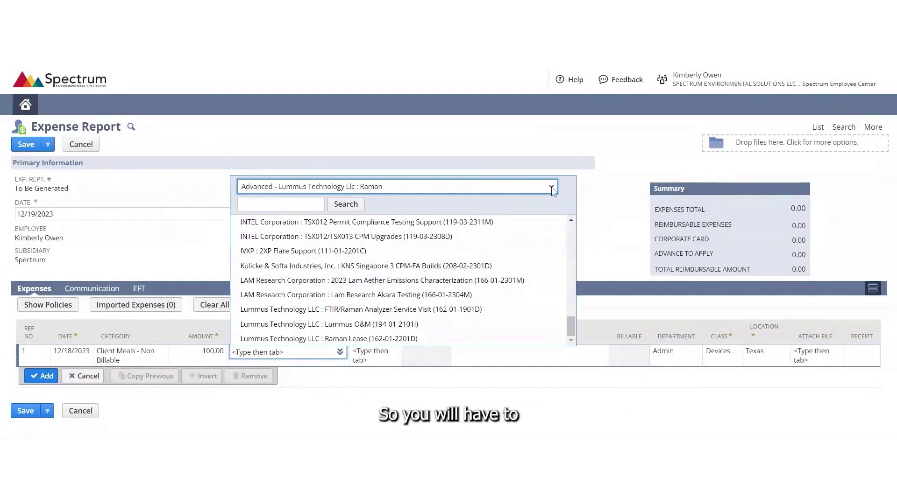
click(383, 195)
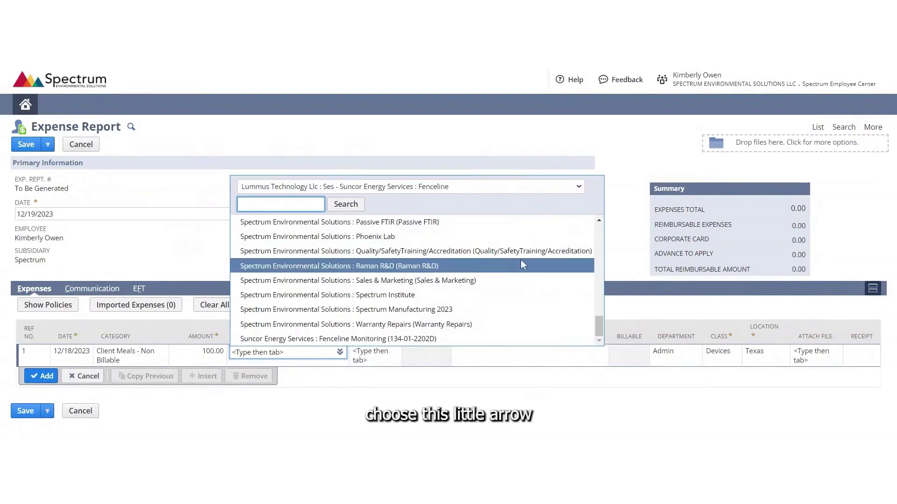
drag(600, 327, 598, 232)
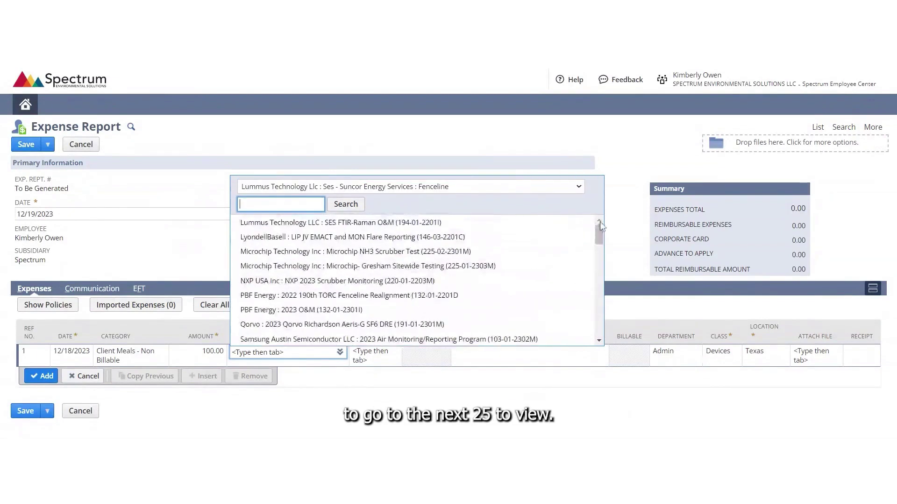
click(383, 199)
scroll(373, 267, down, 4)
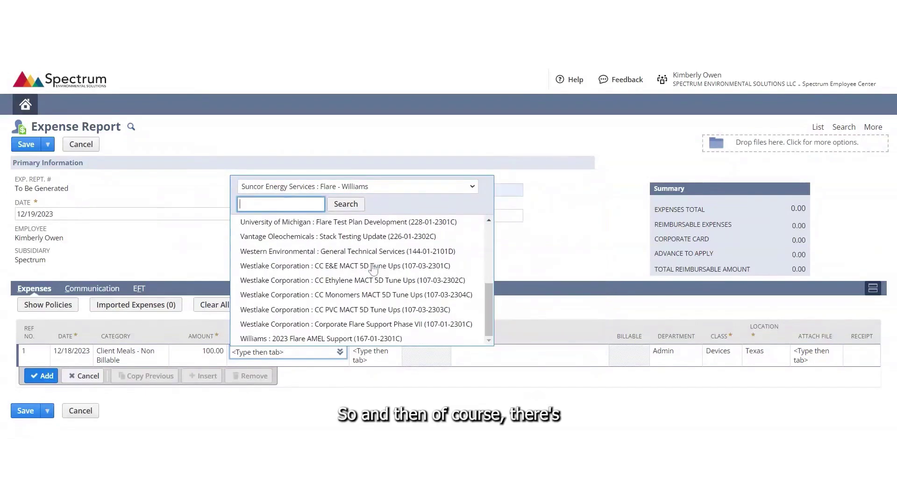
scroll(369, 267, up, 4)
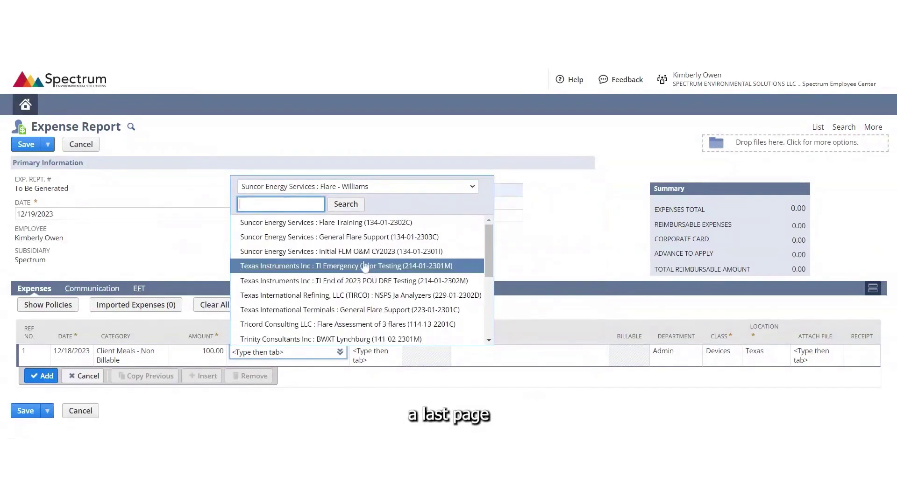
click(326, 252)
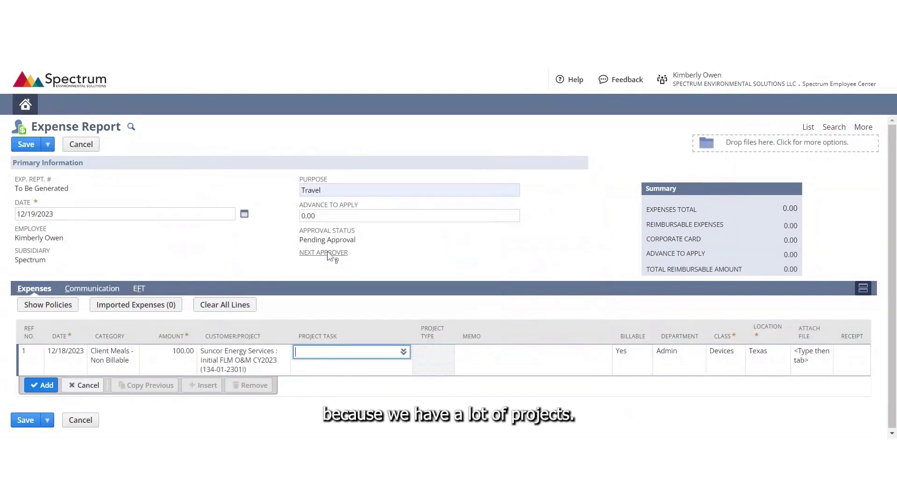
click(213, 369)
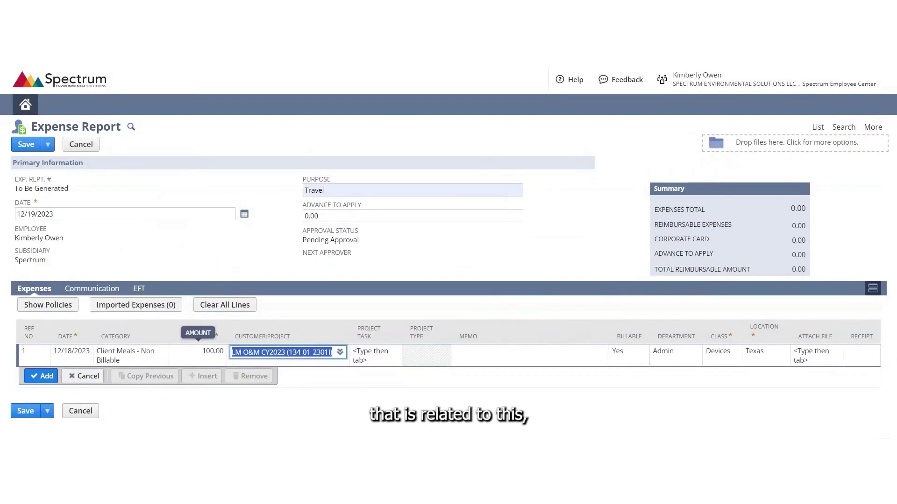
Clear the Suncor project from line 1 and bring up the customer project list again.
key(BackSpace)
key(Tab)
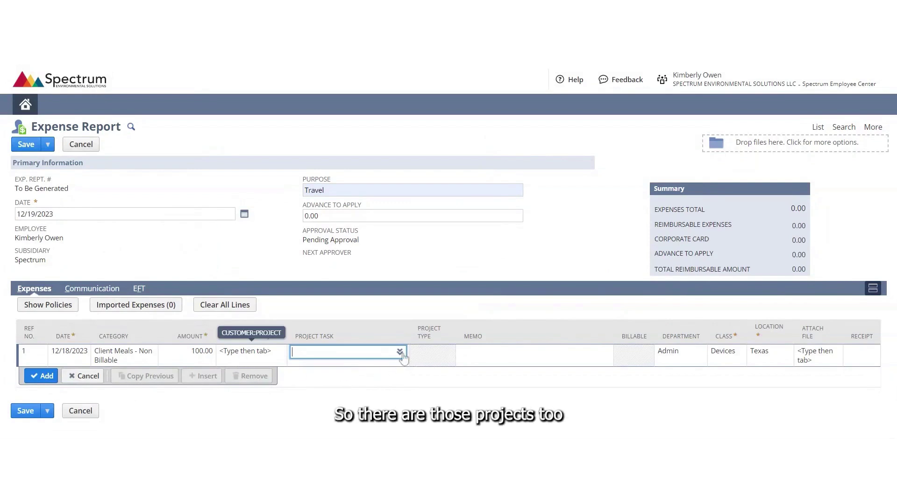
mouse_move(402, 357)
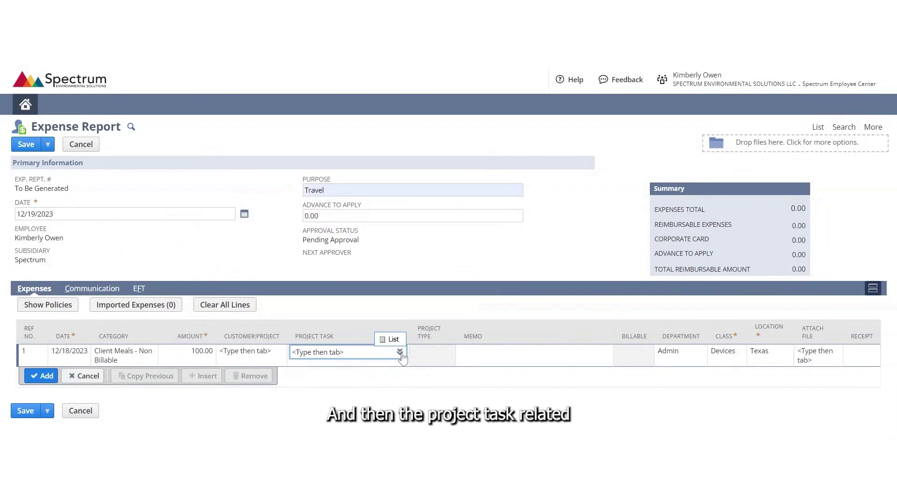
click(248, 353)
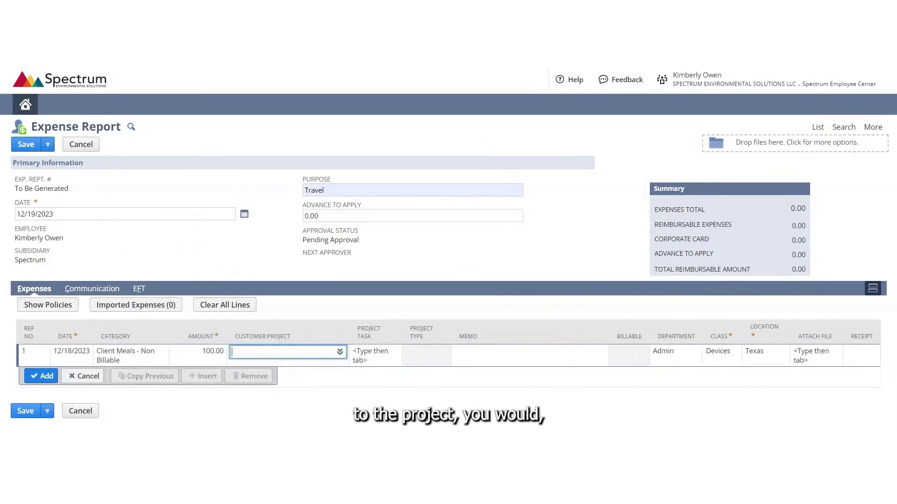
click(339, 353)
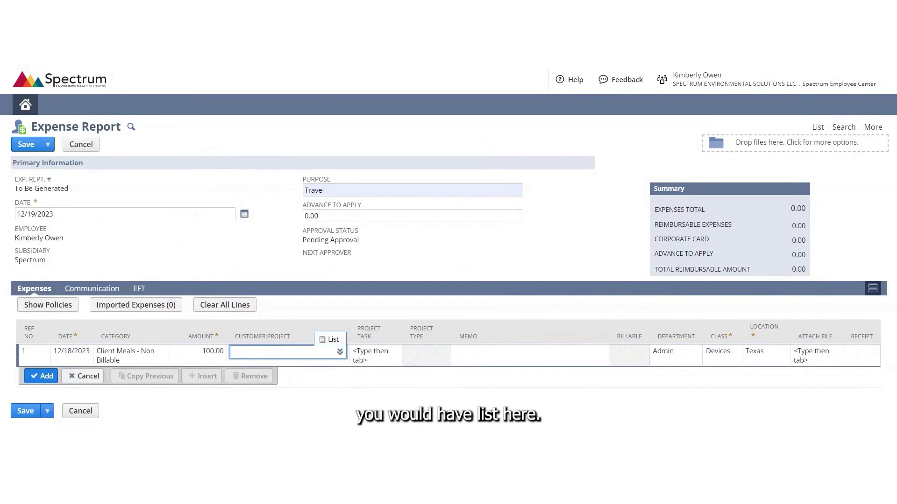
click(340, 345)
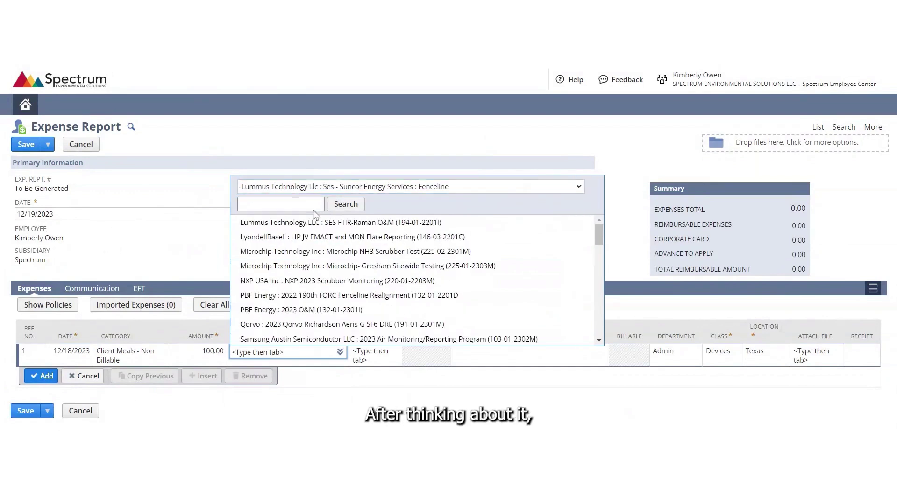
Choose Spectrum Environmental Solutions : Administration as line 1's customer project.
scroll(327, 254, down, 5)
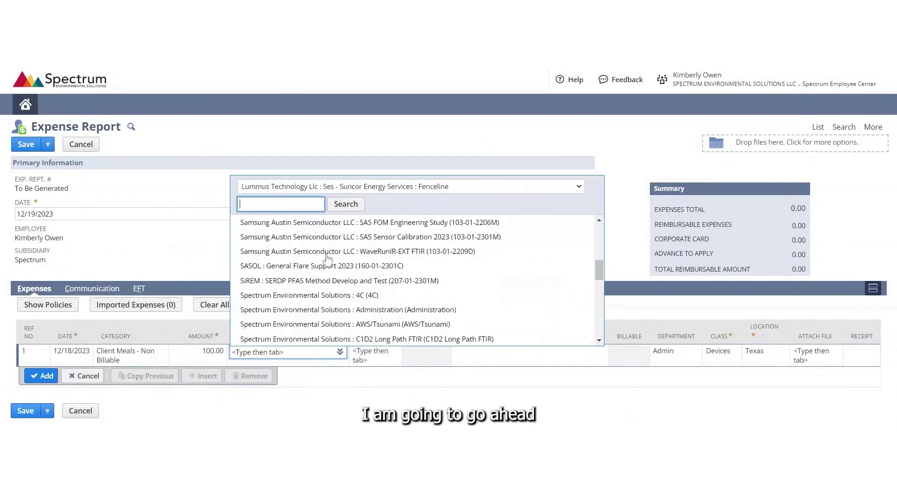
click(413, 310)
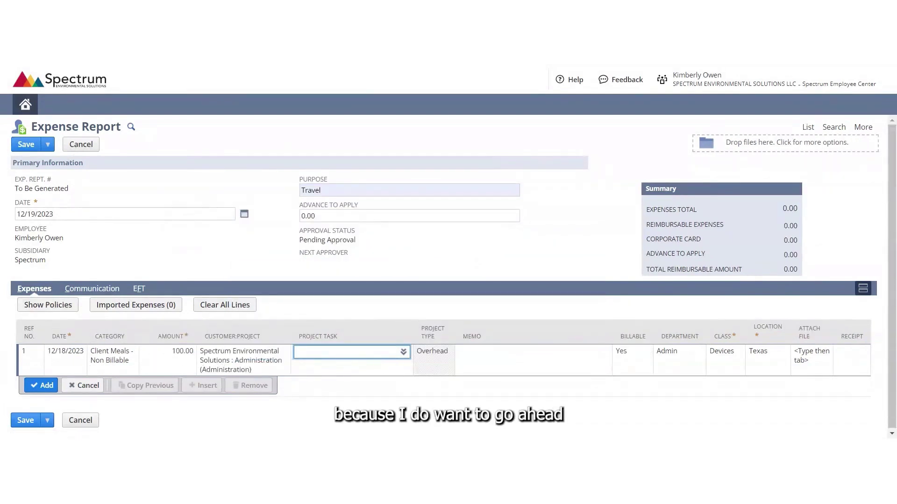
click(401, 350)
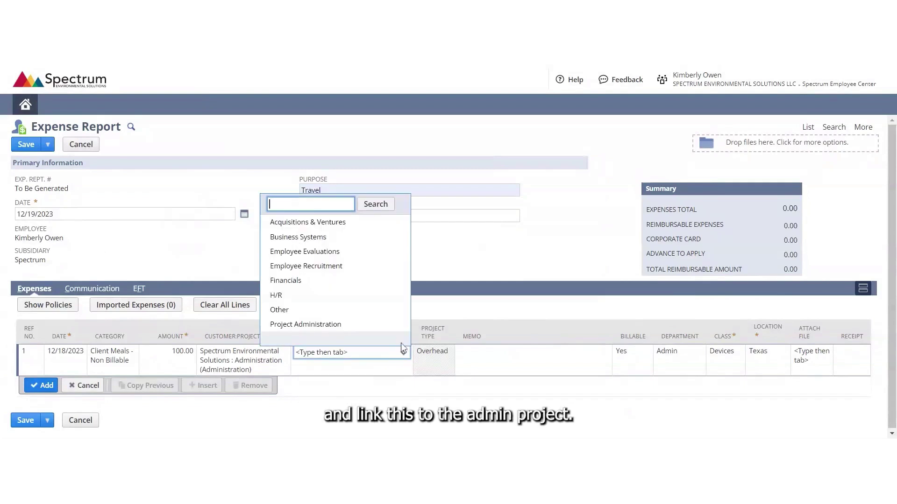
Pick Project Administration as the line's project task.
click(299, 325)
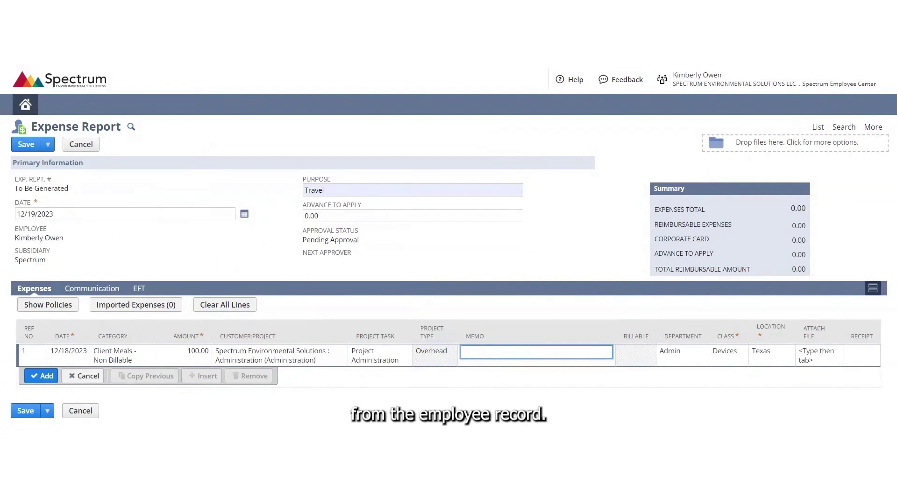
Enter 'Had lunch' as the memo on line 1.
text(Had)
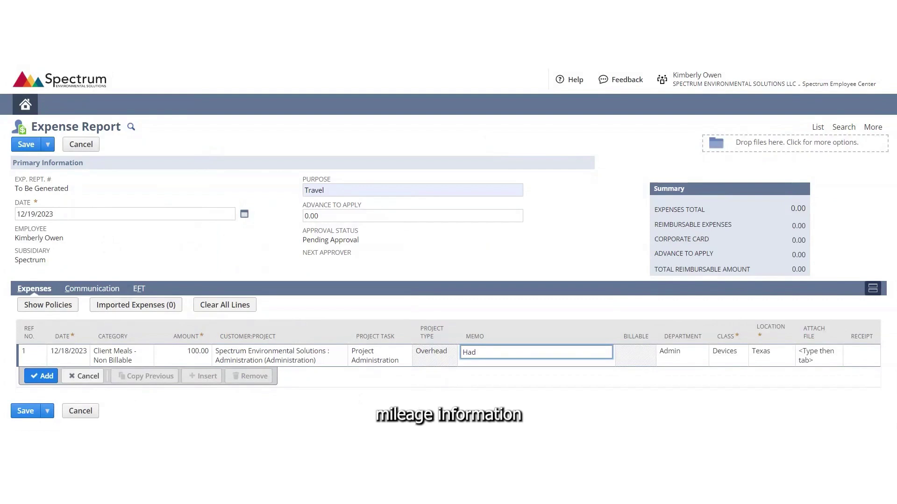
text(lunch)
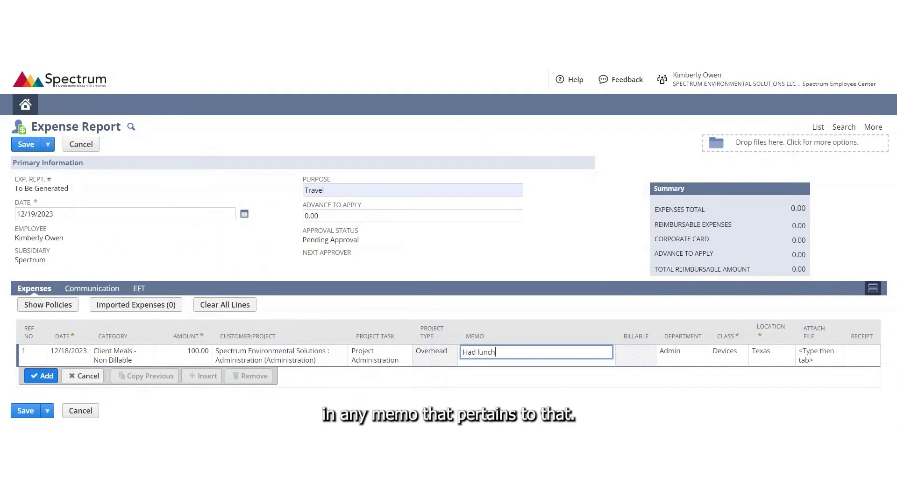
key(Tab)
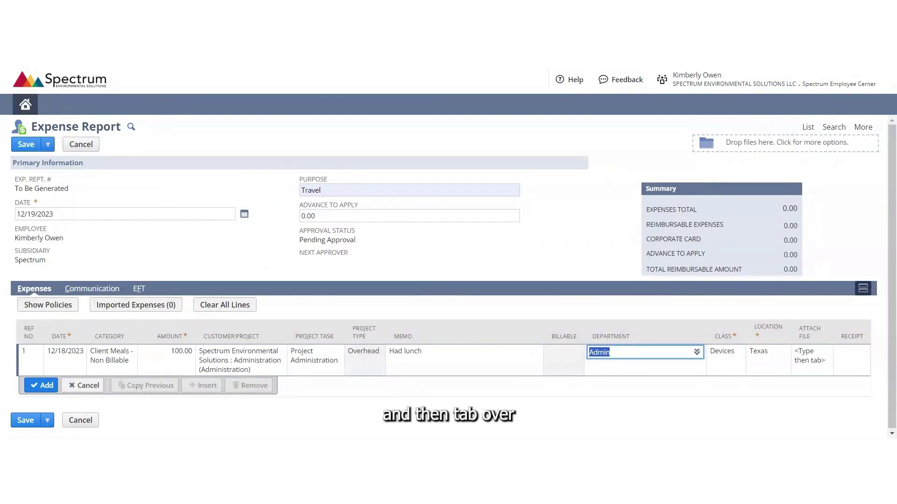
key(Tab)
click(673, 361)
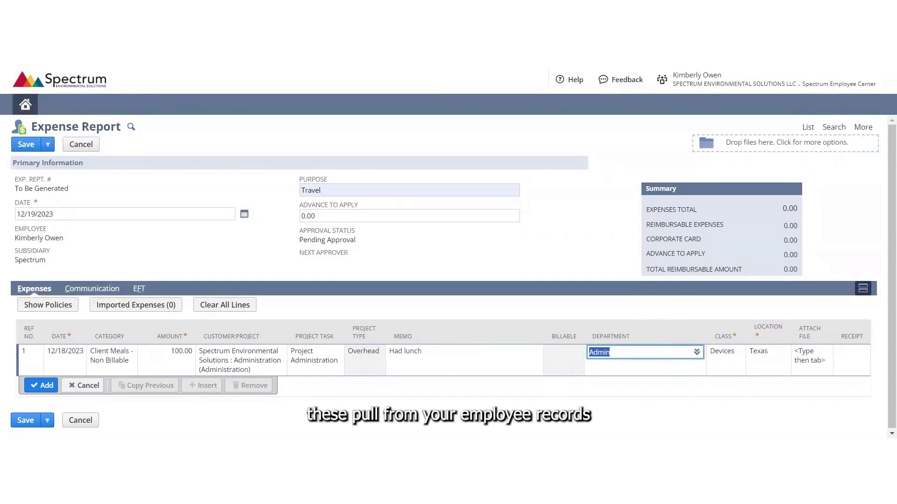
key(Tab)
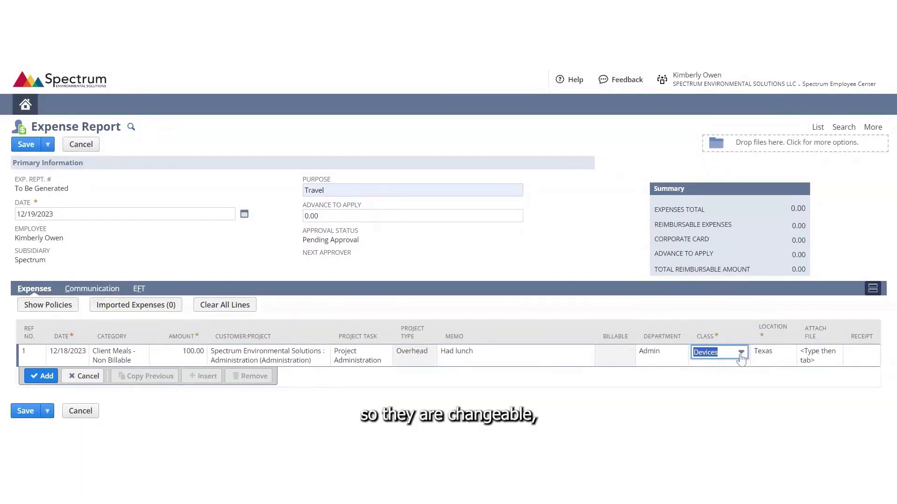
click(751, 359)
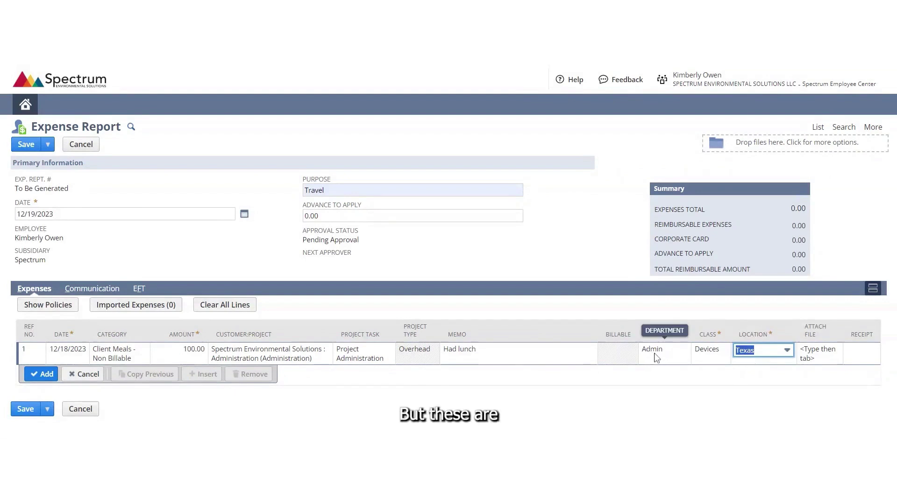
key(Tab)
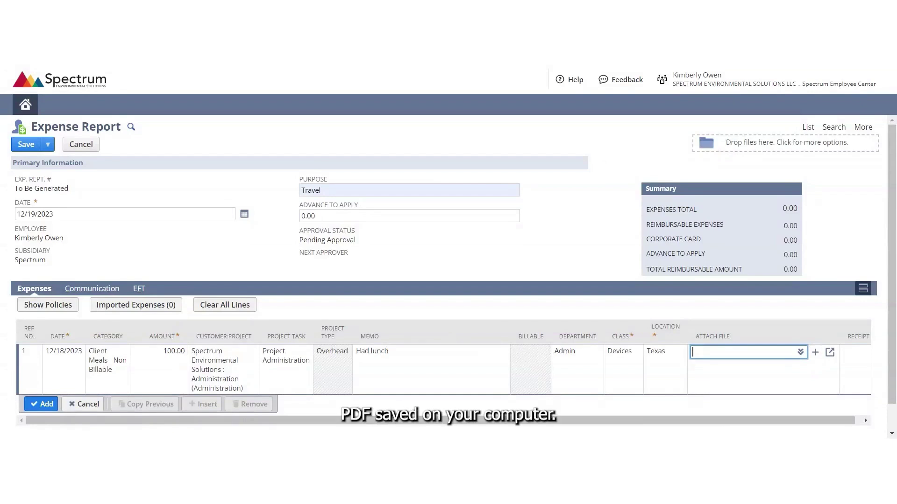
Attach the receipt POCrowbuilt121823.pdf to the first expense line.
click(813, 355)
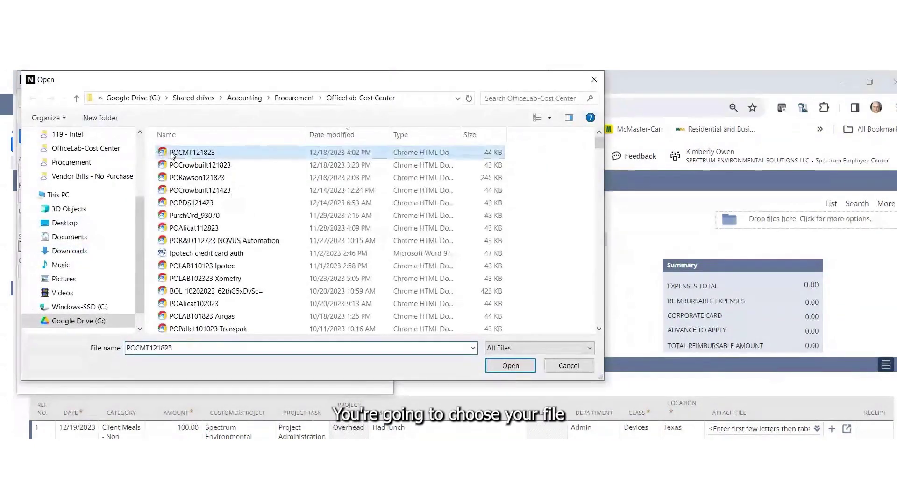
click(501, 372)
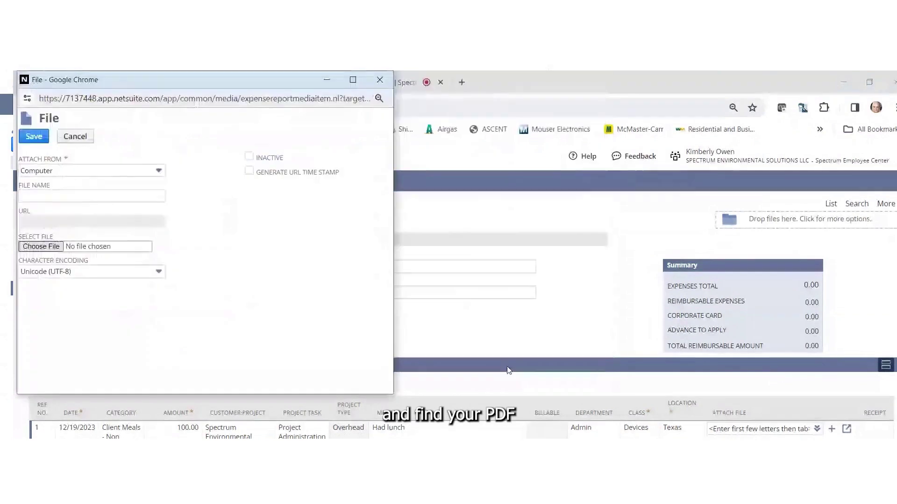
click(33, 137)
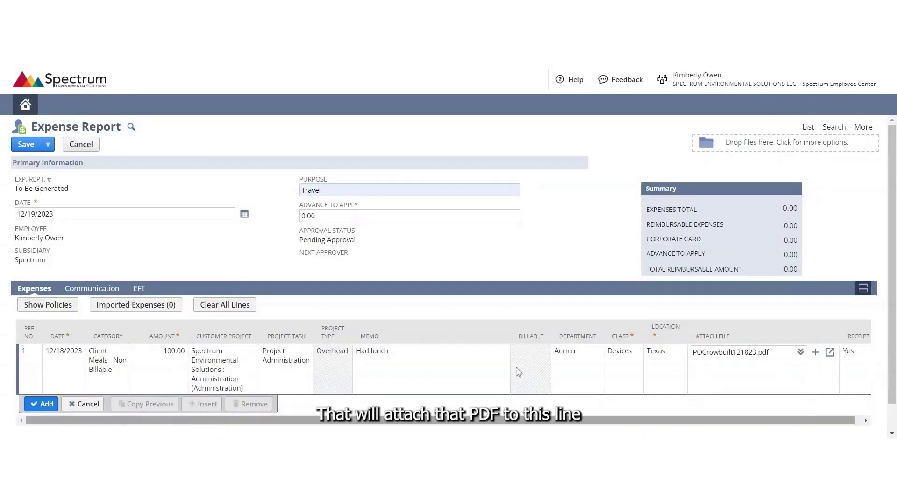
Add the Client Meals line to the report, bringing the total to 100.00.
drag(797, 421, 838, 424)
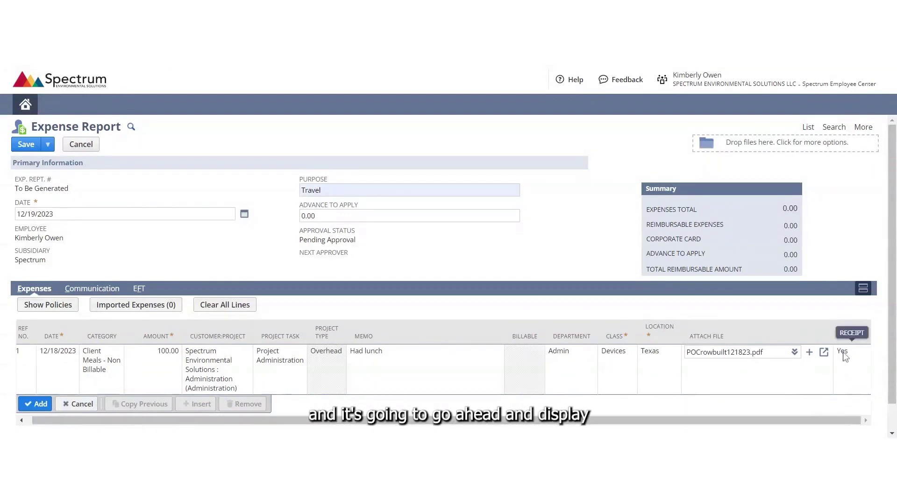
click(21, 420)
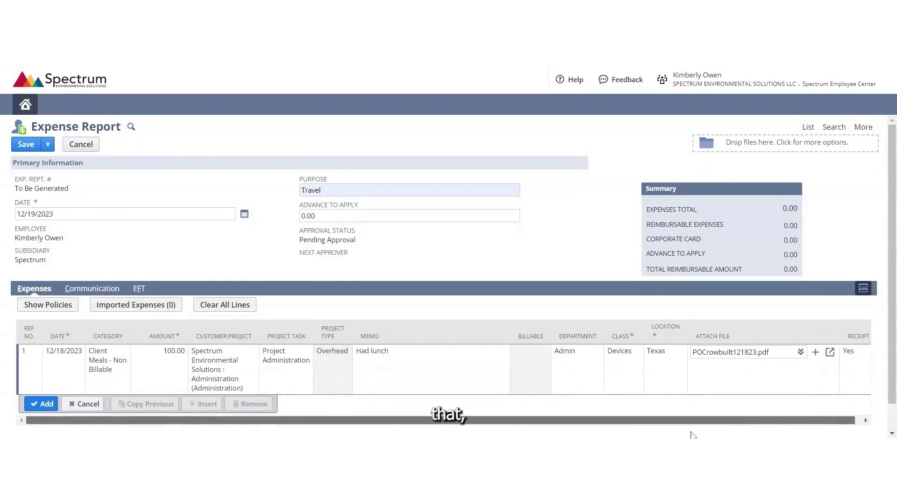
click(41, 404)
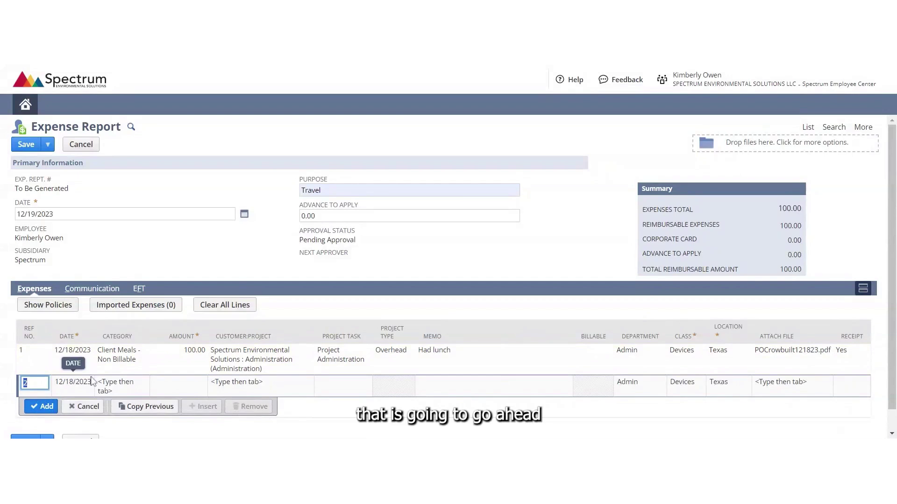
Add a Conference Fees expense line for 500.00 dated December 15, 2023.
click(75, 387)
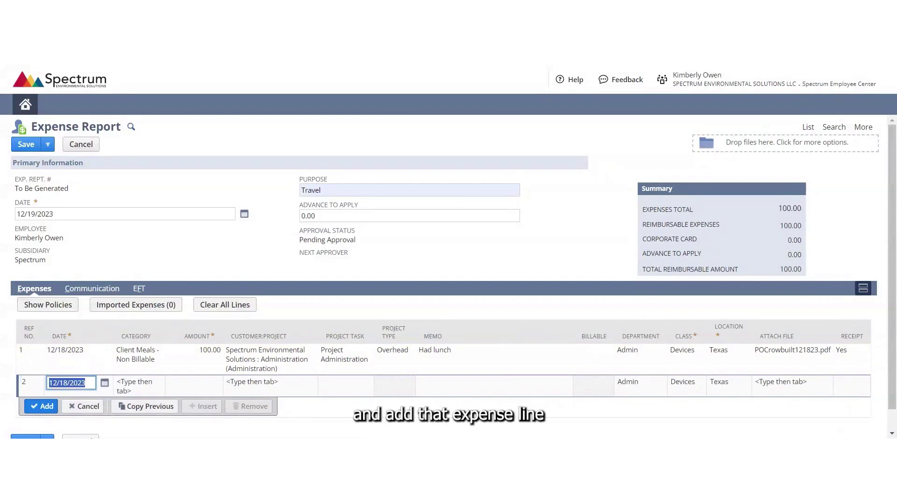
click(105, 386)
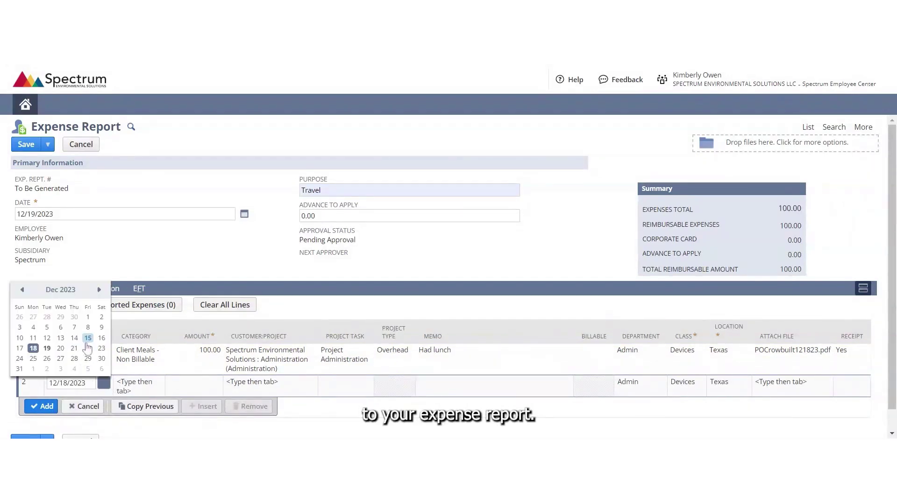
click(88, 339)
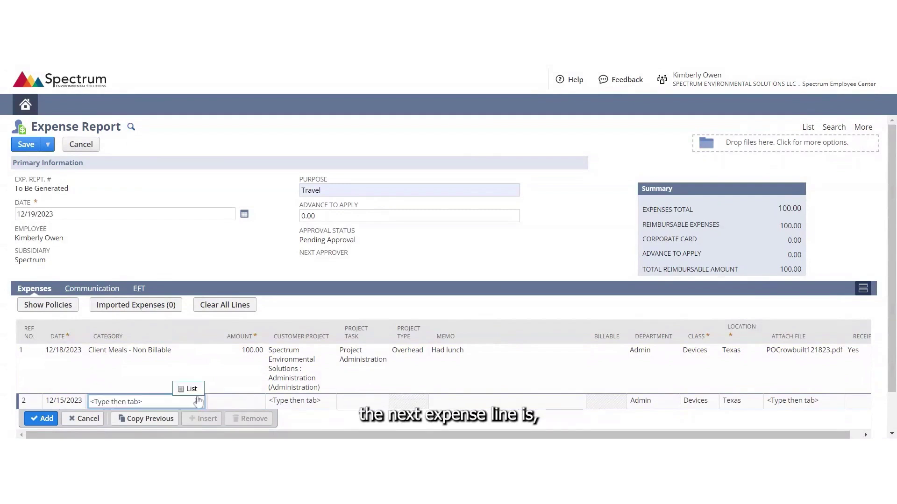
click(196, 397)
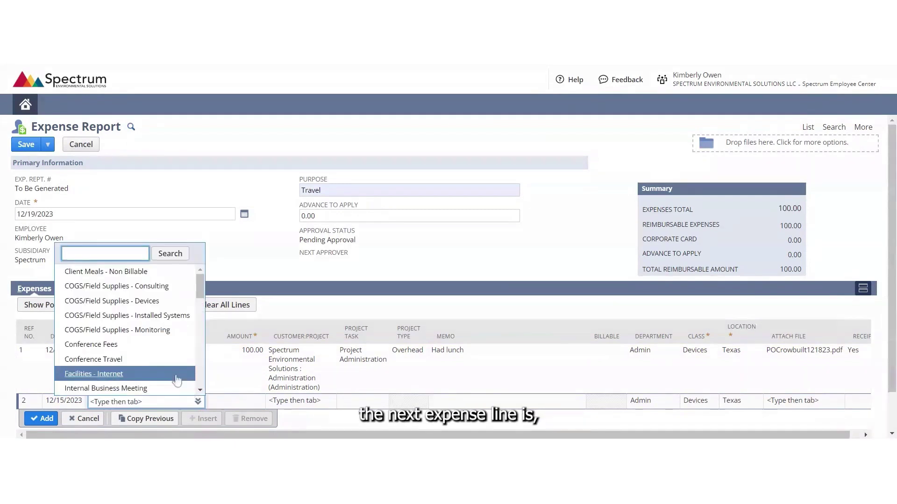
click(108, 345)
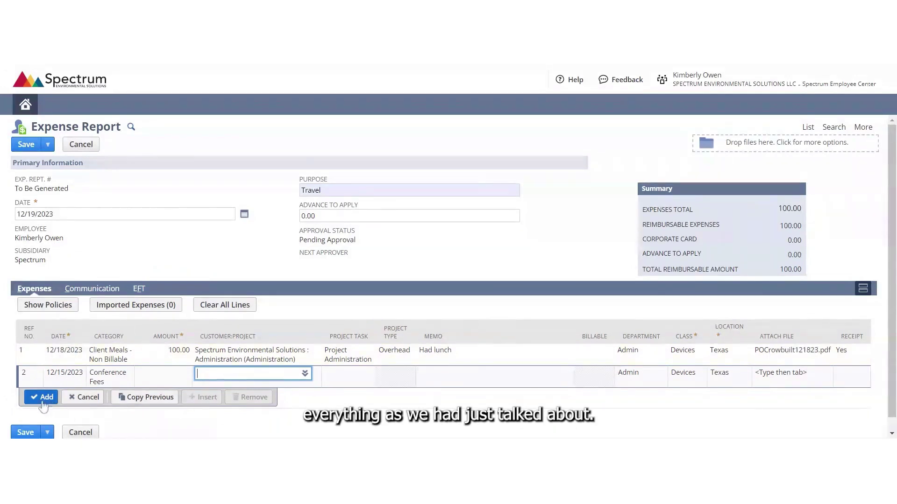
click(164, 379)
text(50)
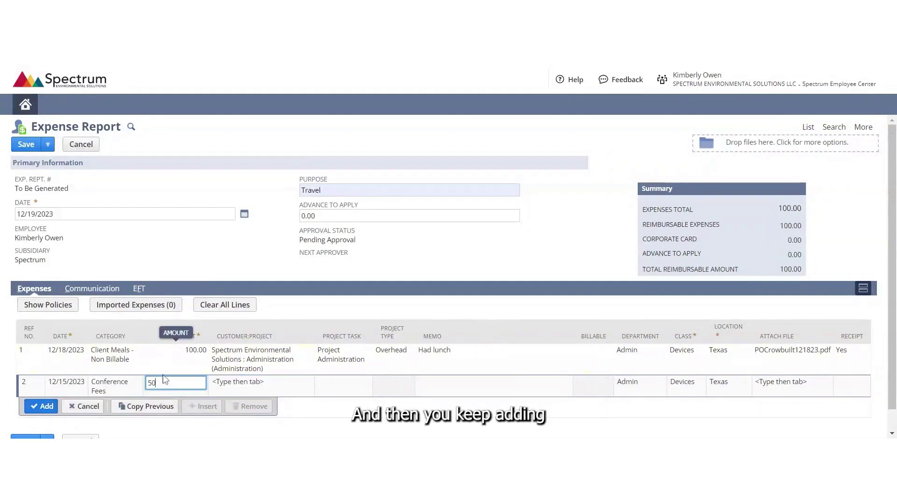
text(0)
key(Tab)
click(45, 406)
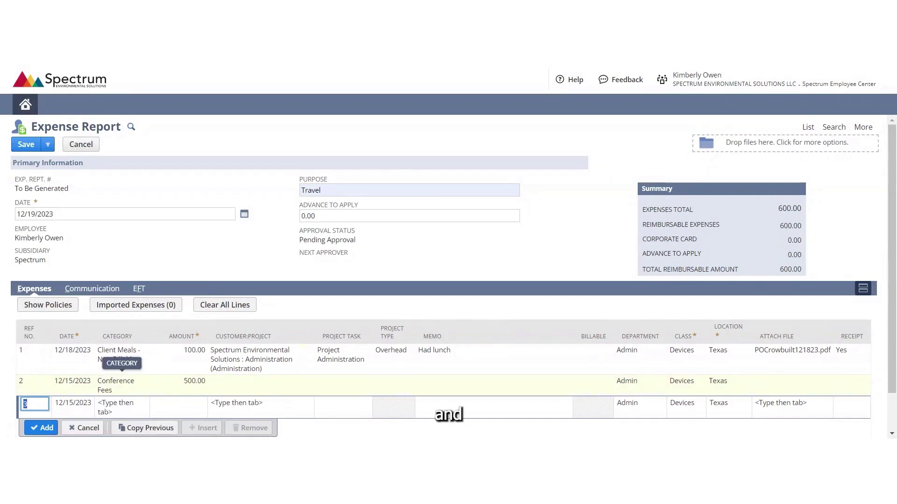
Delete the Conference Fees line, then open the remaining Client Meals line for editing.
click(116, 383)
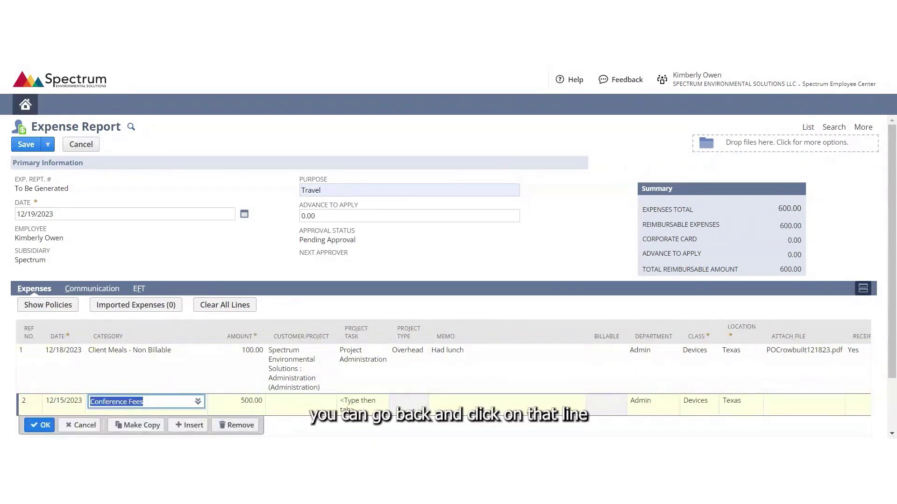
click(236, 425)
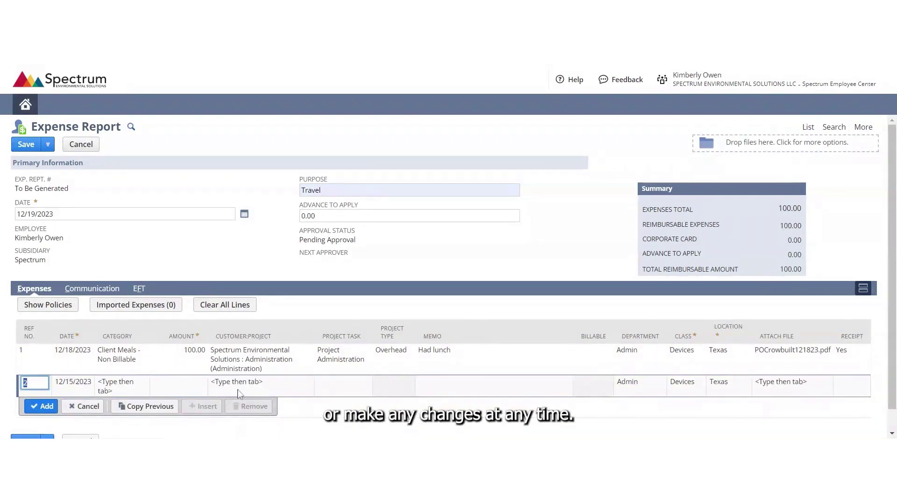
click(156, 358)
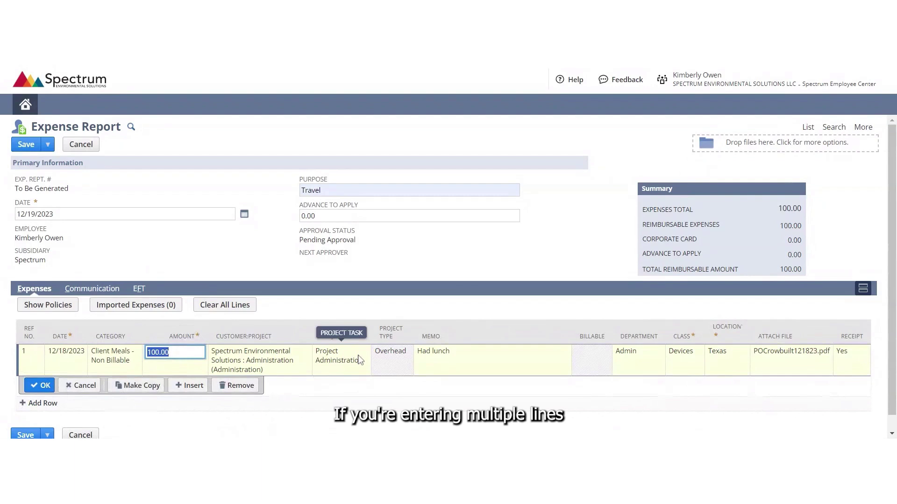
Copy the $100 Client Meals line and add the duplicate as line 2.
click(136, 385)
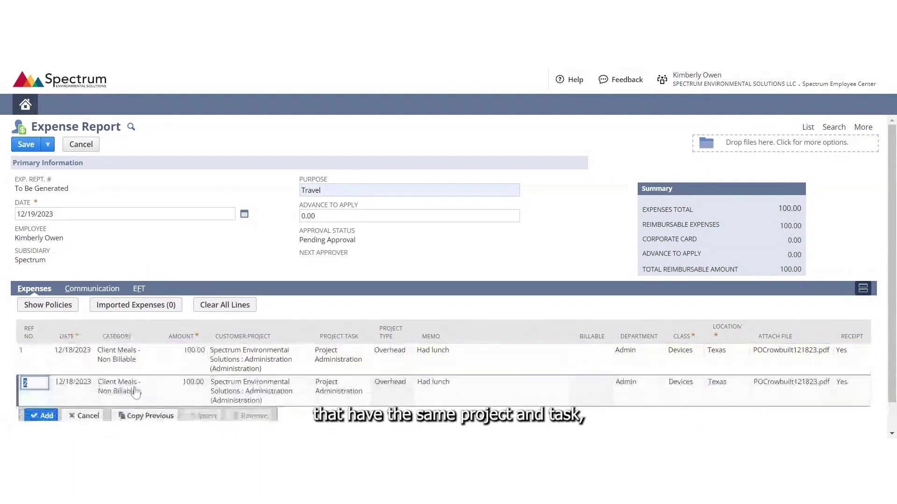
click(135, 394)
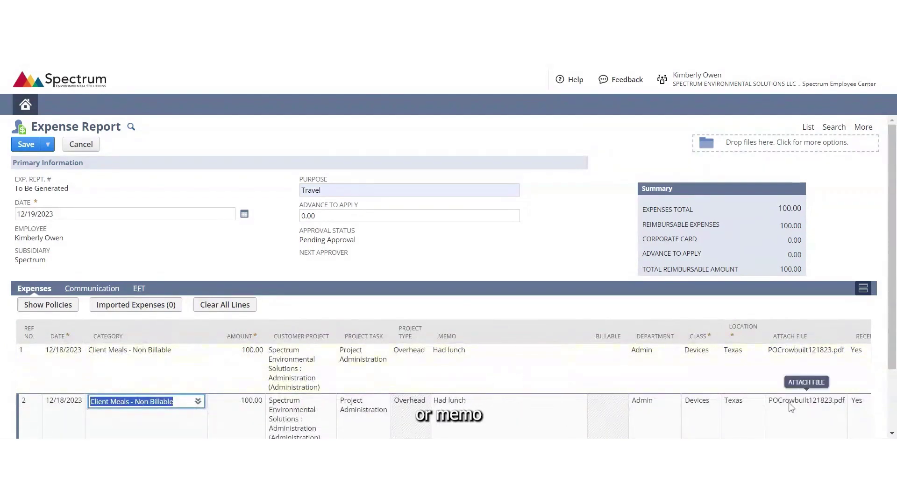
scroll(336, 383, down, 2)
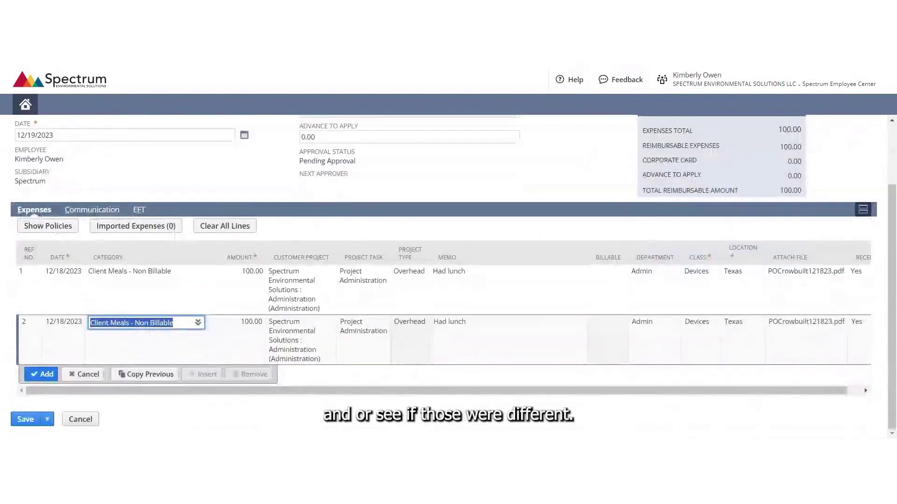
click(38, 379)
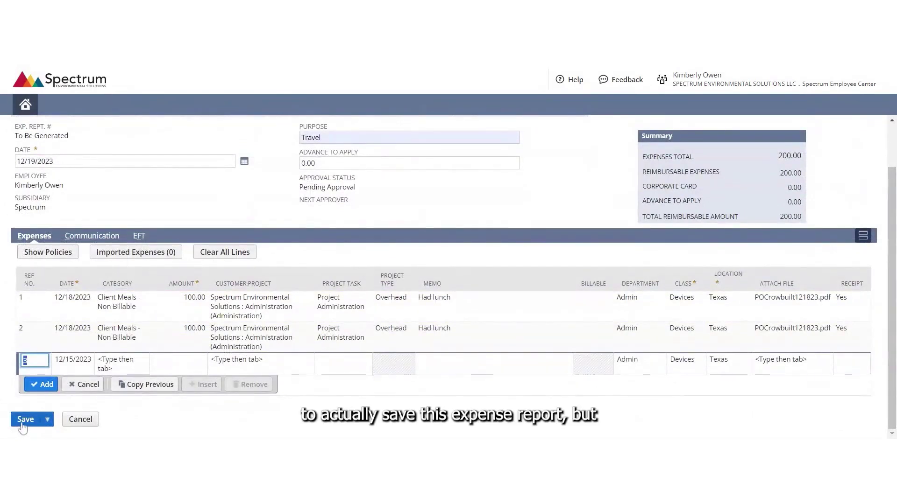
scroll(24, 423, up, 2)
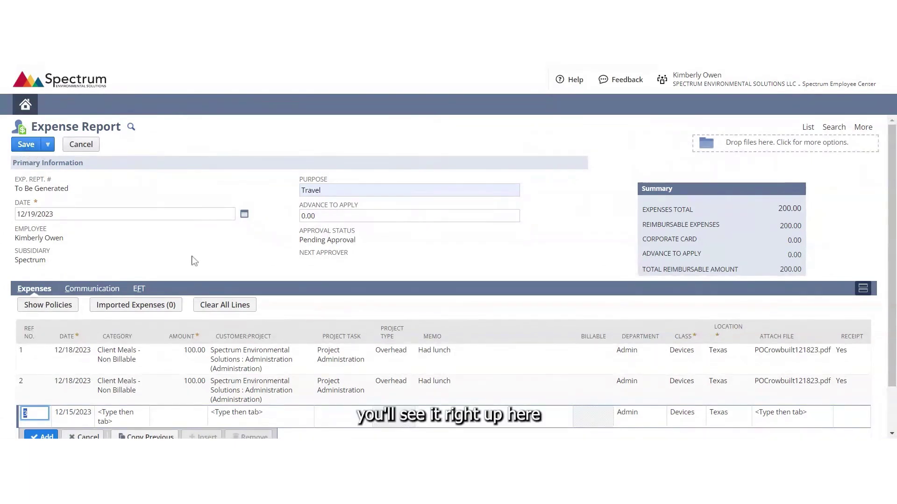
scroll(193, 260, down, 2)
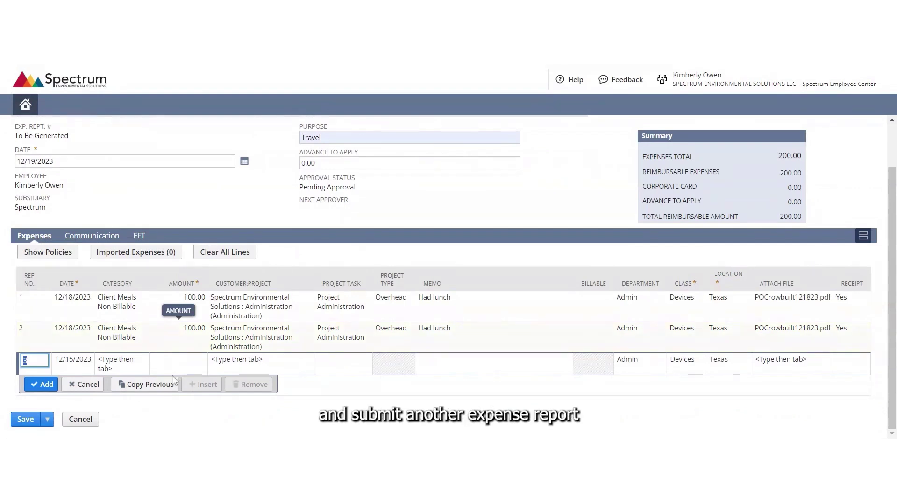
scroll(132, 373, up, 2)
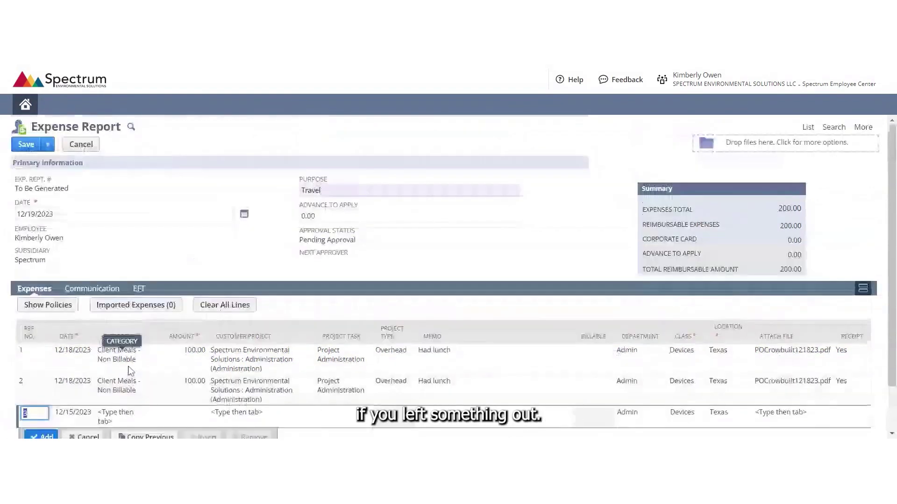
Go to the Home dashboard, leaving the expense report unsaved.
mouse_move(26, 105)
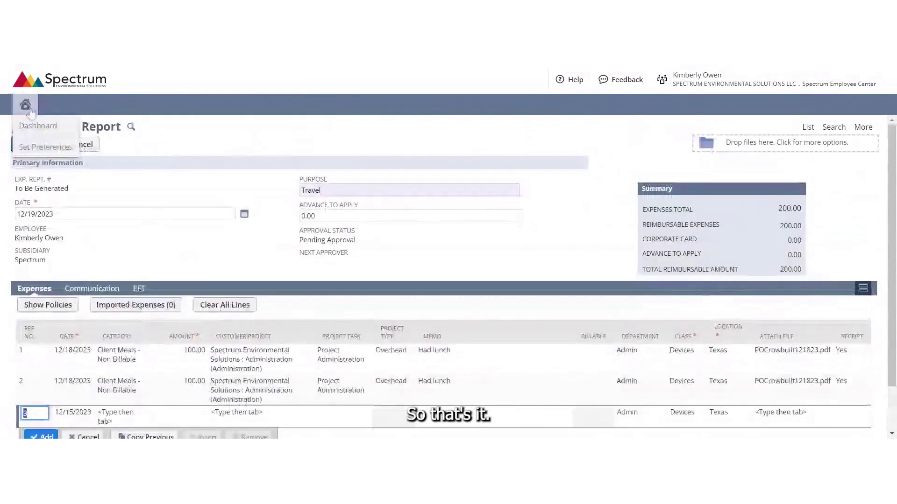
click(26, 105)
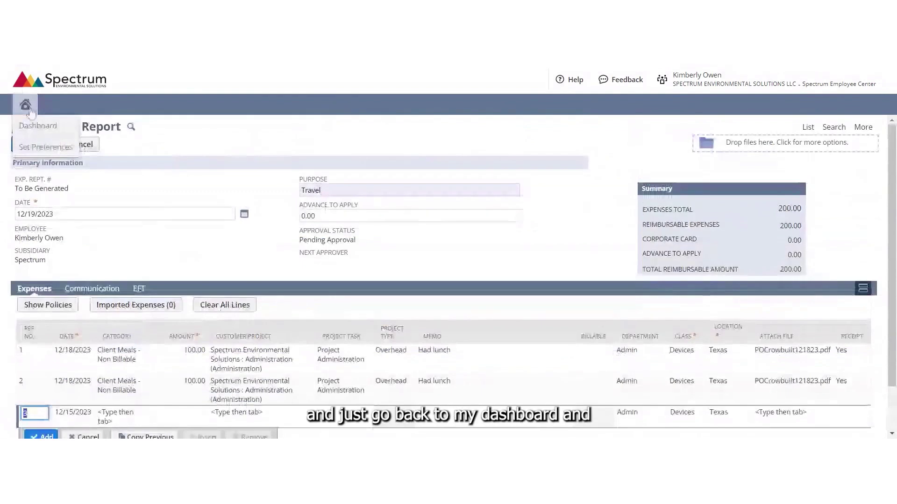